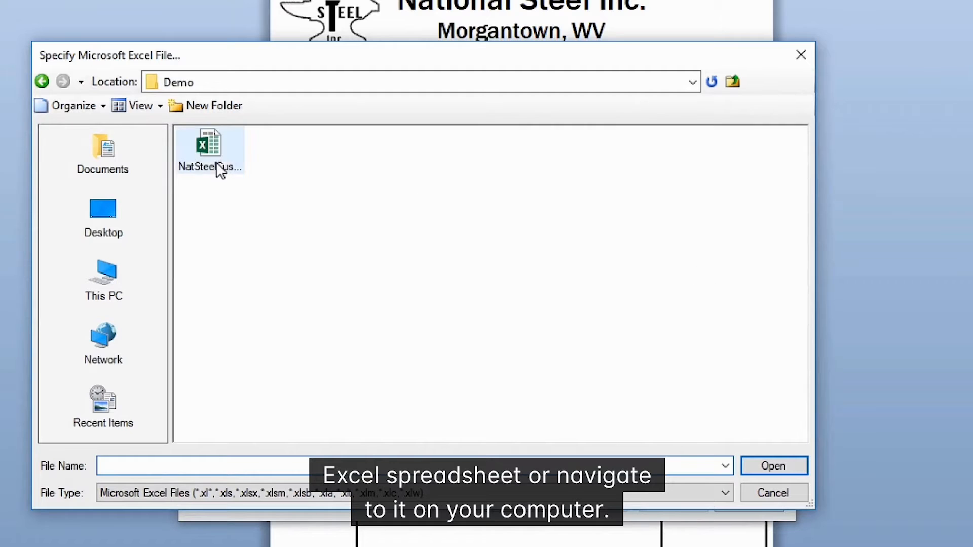
Choose NatSteelCust.xlsx as the database file and use Sheet1, with records in rows and field names in the first row
left_click(748, 469)
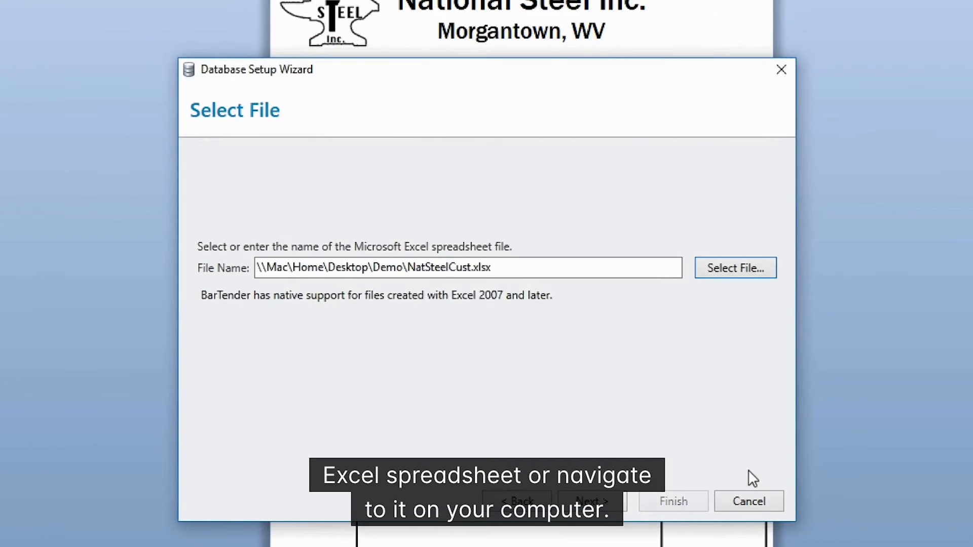
left_click(591, 501)
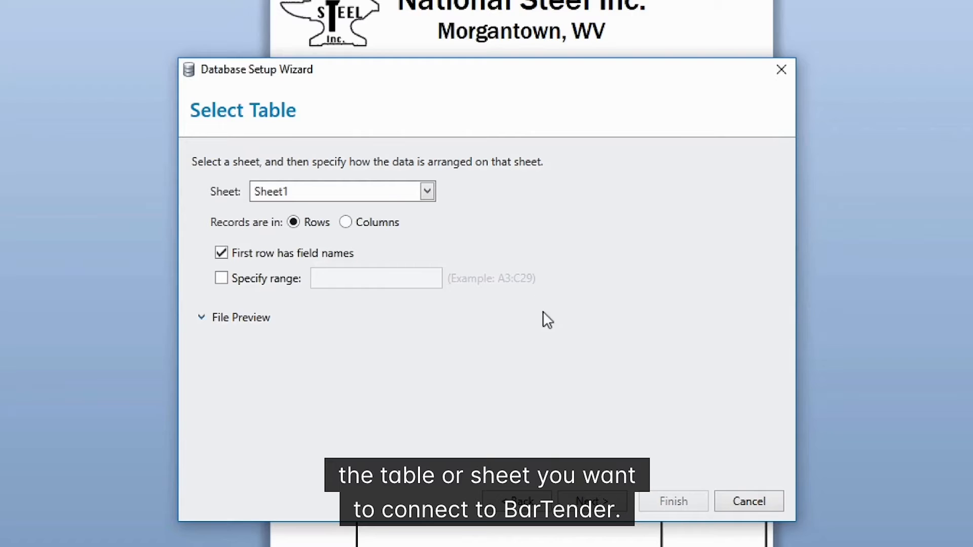
left_click(432, 192)
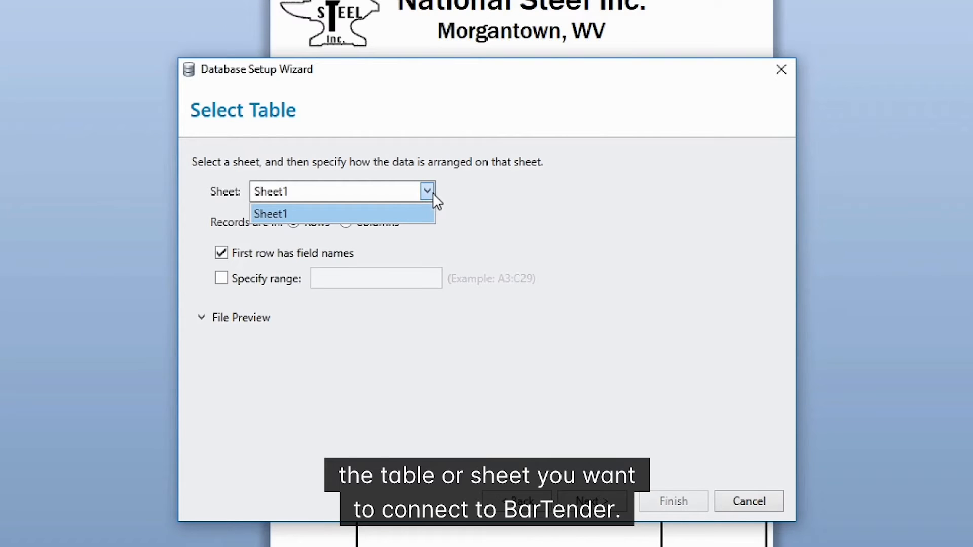
left_click(415, 215)
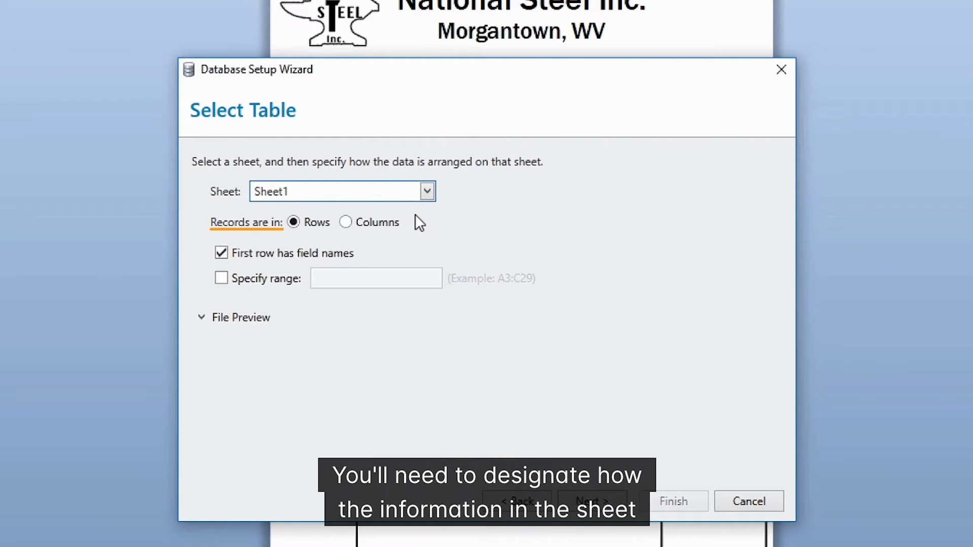
left_click(347, 224)
left_click(297, 224)
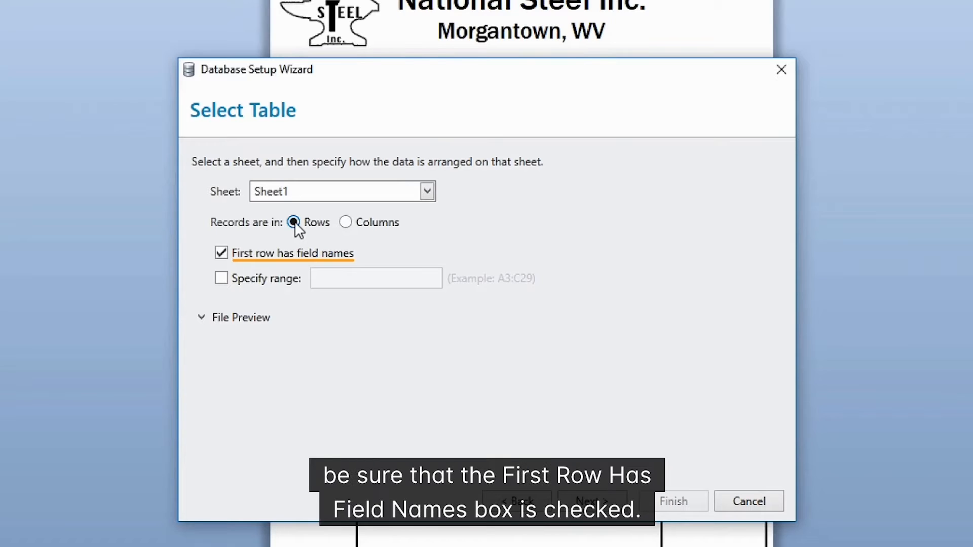
left_click(223, 255)
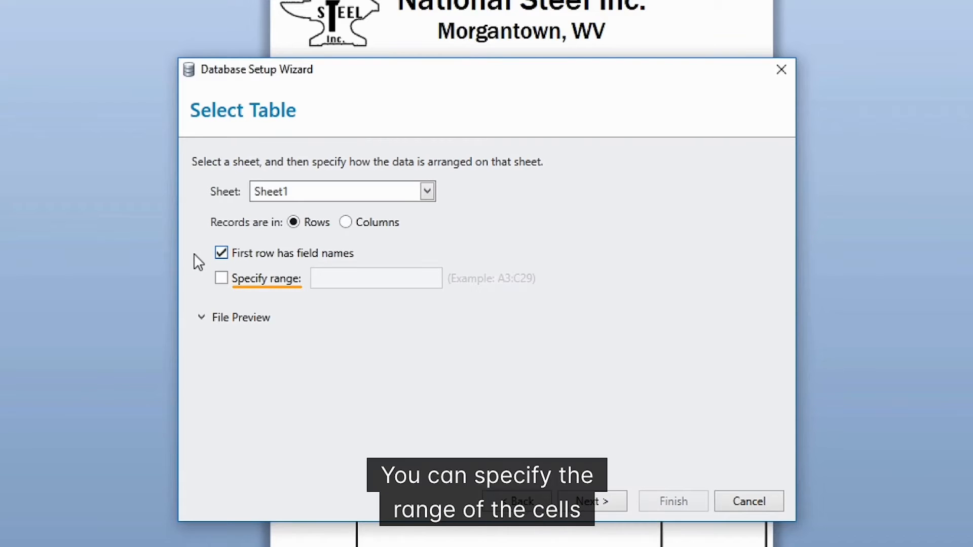
left_click(222, 279)
left_click(338, 288)
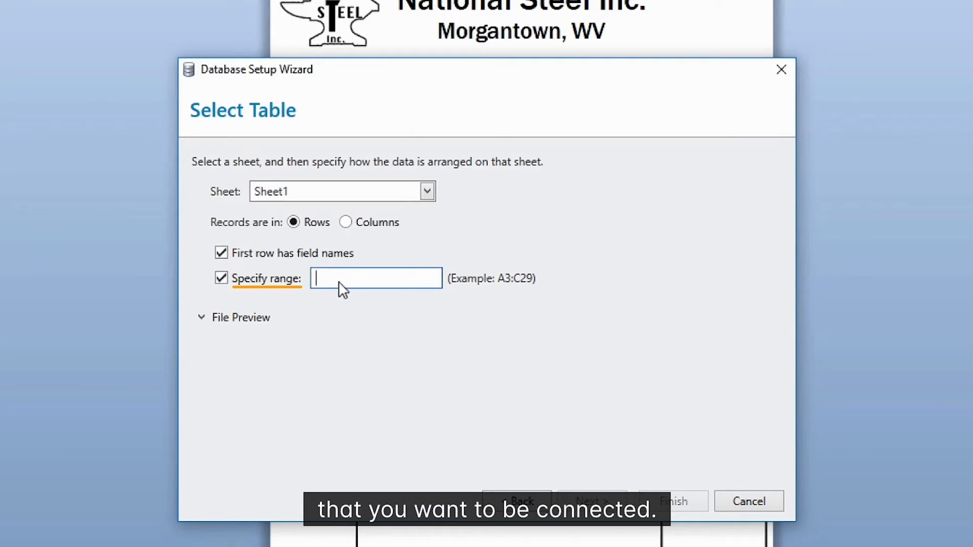
type("A15:D45")
left_click(219, 279)
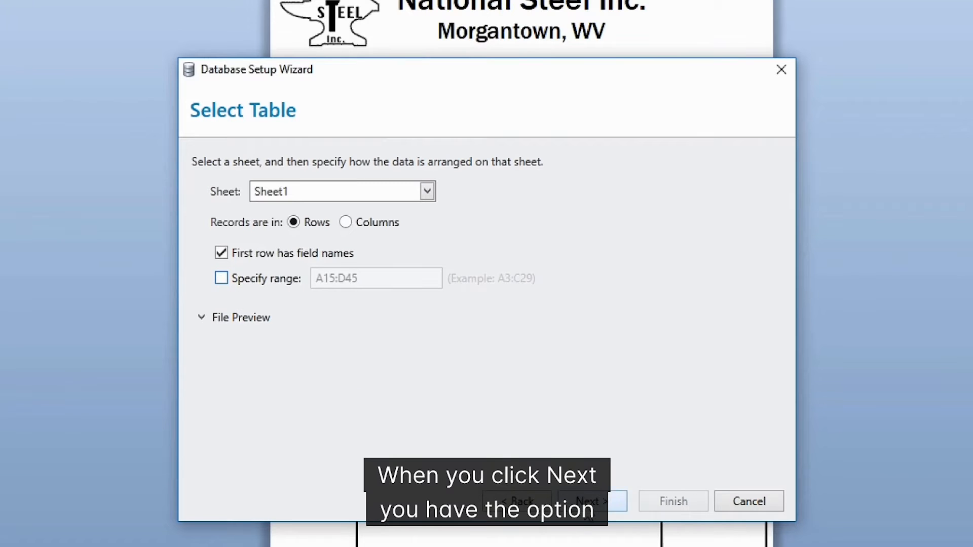
Finish the database setup wizard without adding another table from the workbook, and view the connected sheet's records
left_click(589, 502)
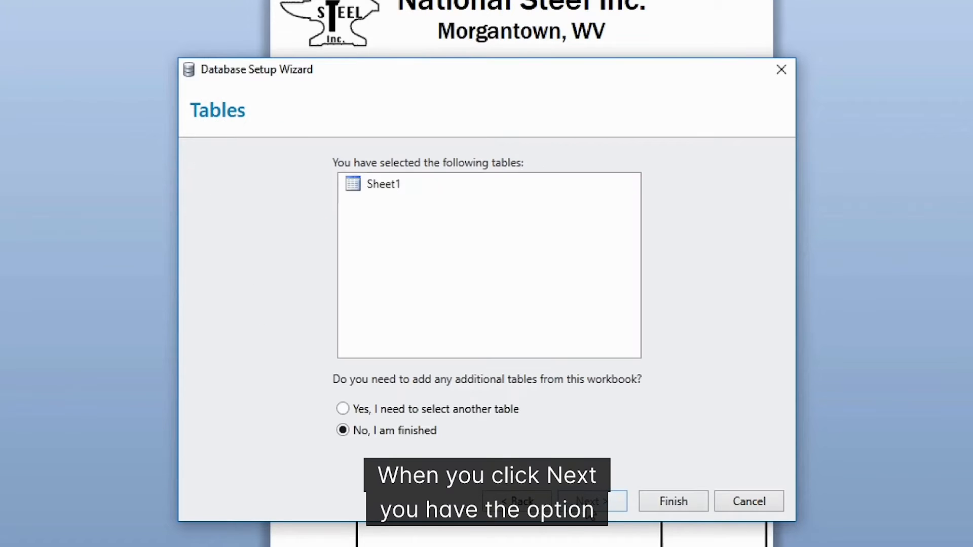
left_click(343, 409)
left_click(343, 430)
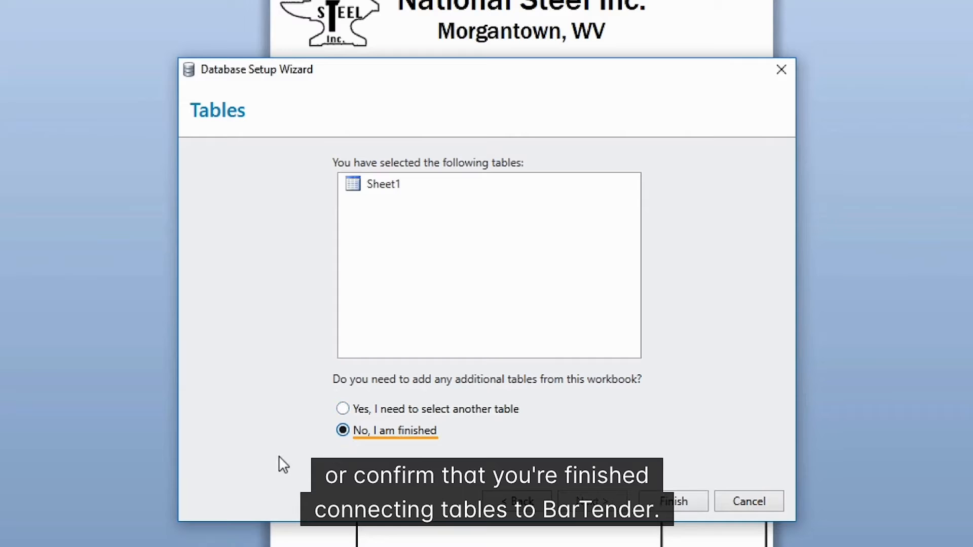
left_click(662, 503)
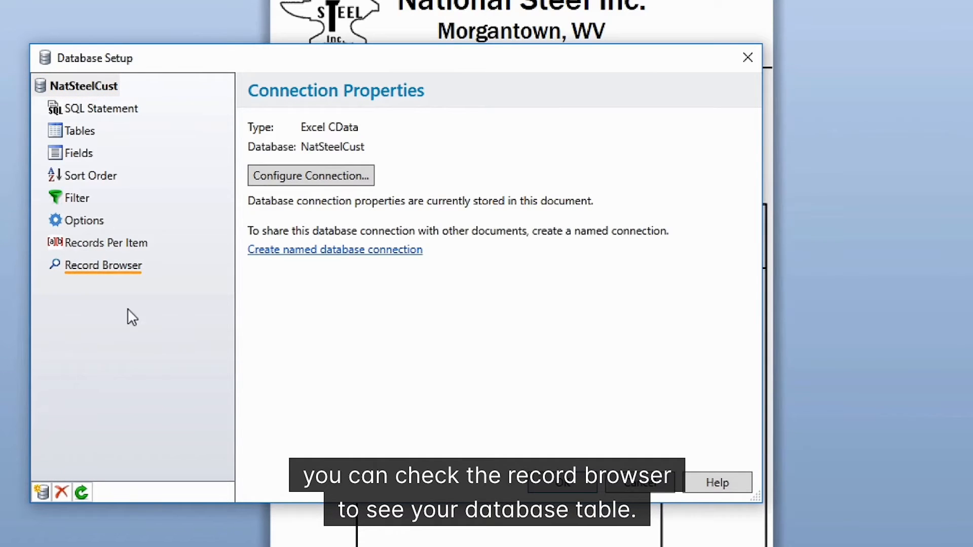
left_click(126, 266)
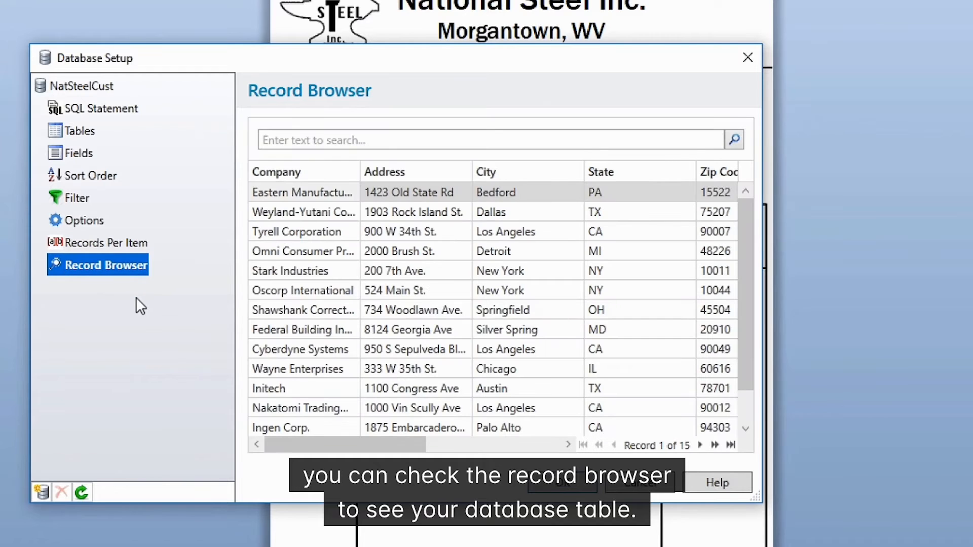
Create a named database connection called NatSteelCustomers from the current connection and accept the database setup
left_click(106, 87)
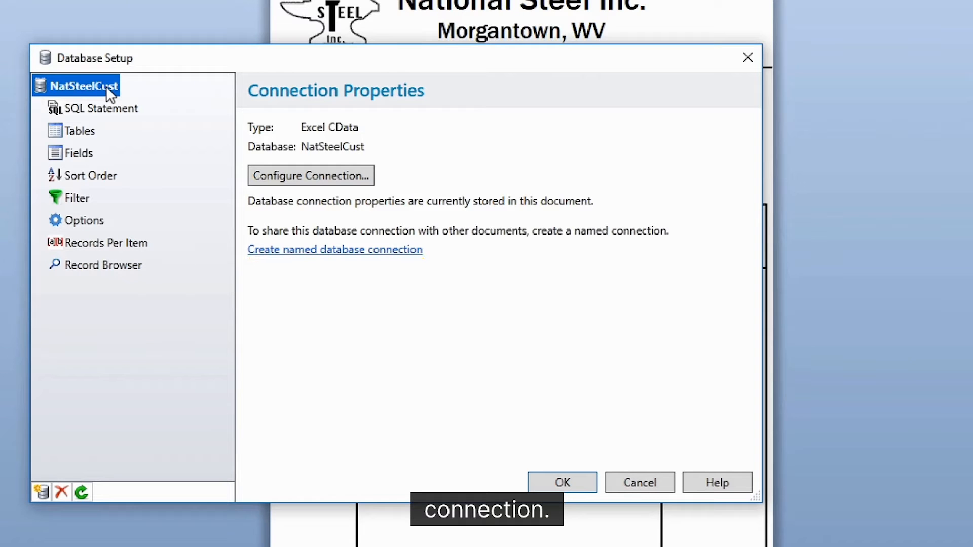
left_click(263, 249)
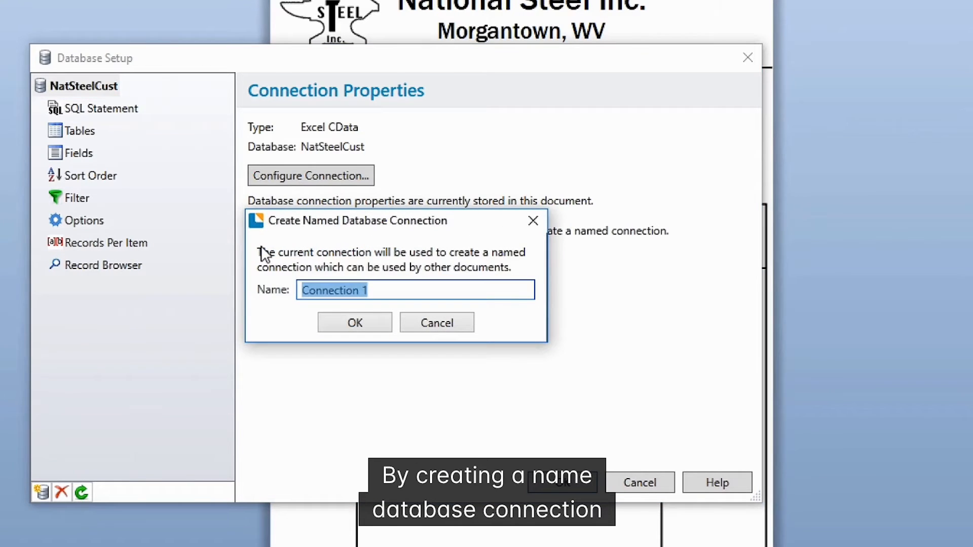
type("NatSt")
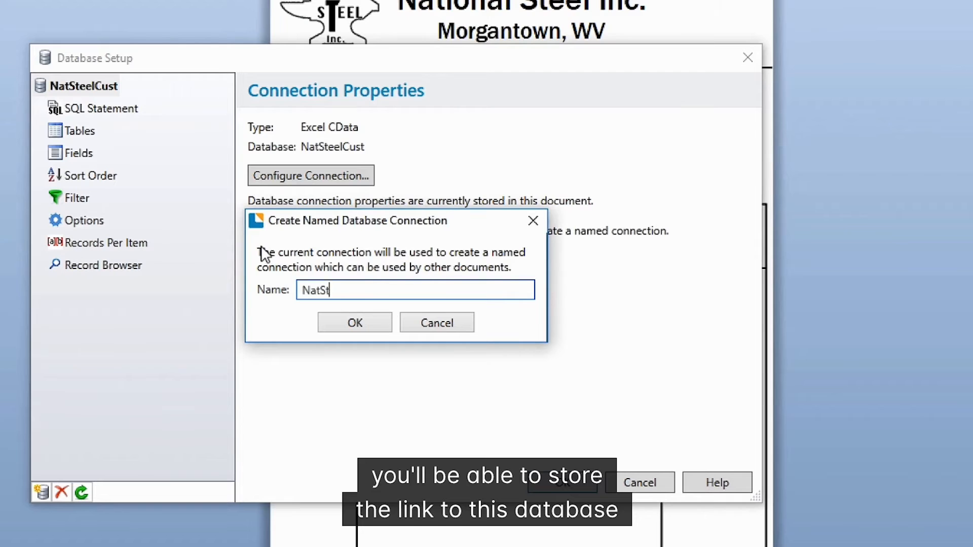
type("eelCustomers")
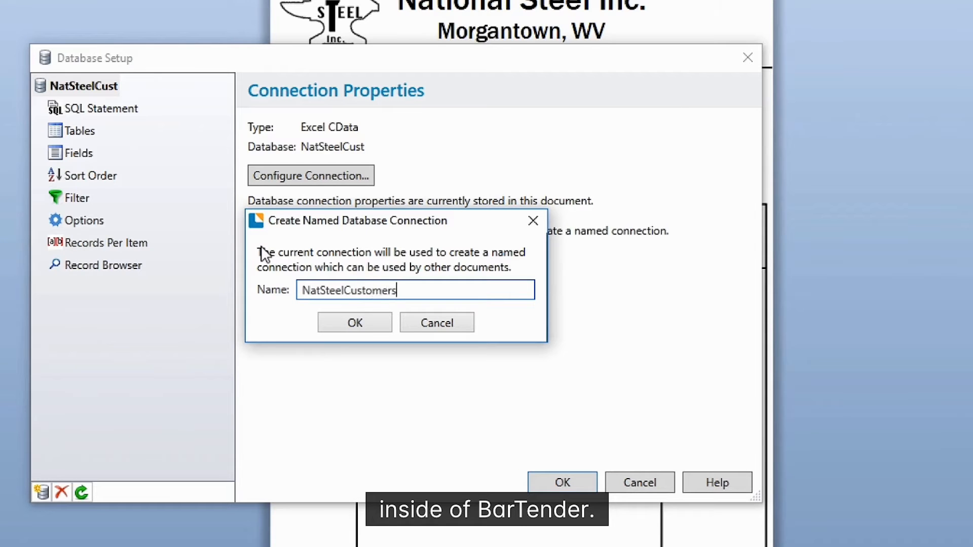
left_click(345, 322)
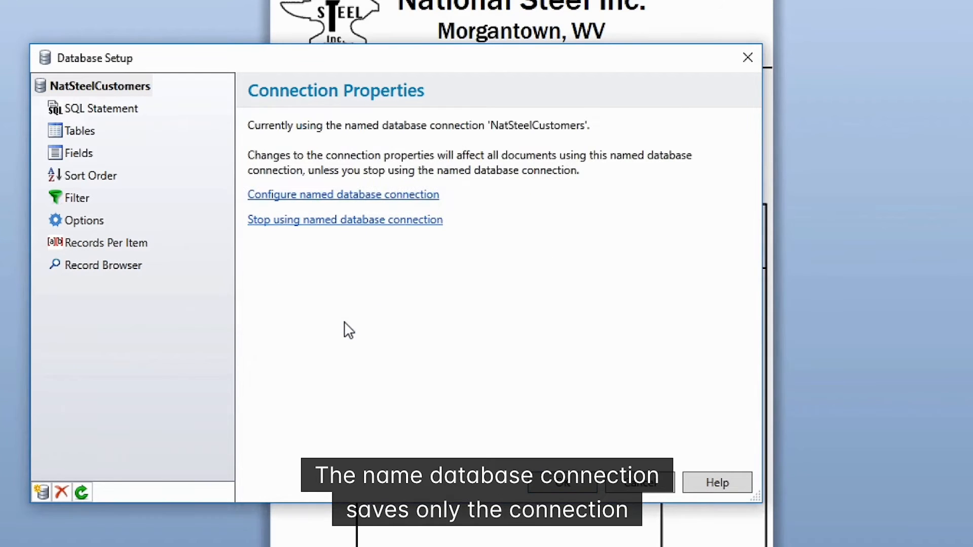
left_click(570, 484)
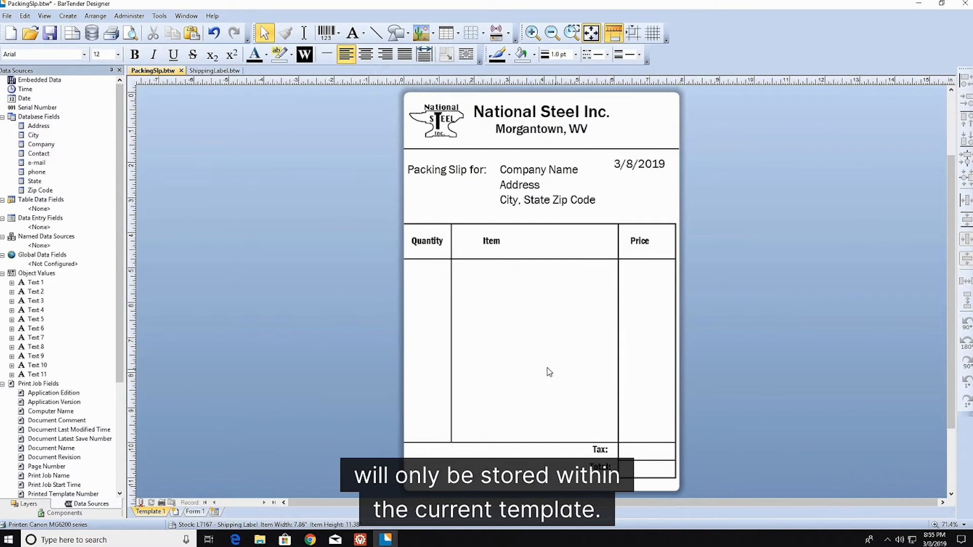
Connect the ShippingLabel.btw document to a database through the existing named connection NatSteelCustomers
left_click(210, 71)
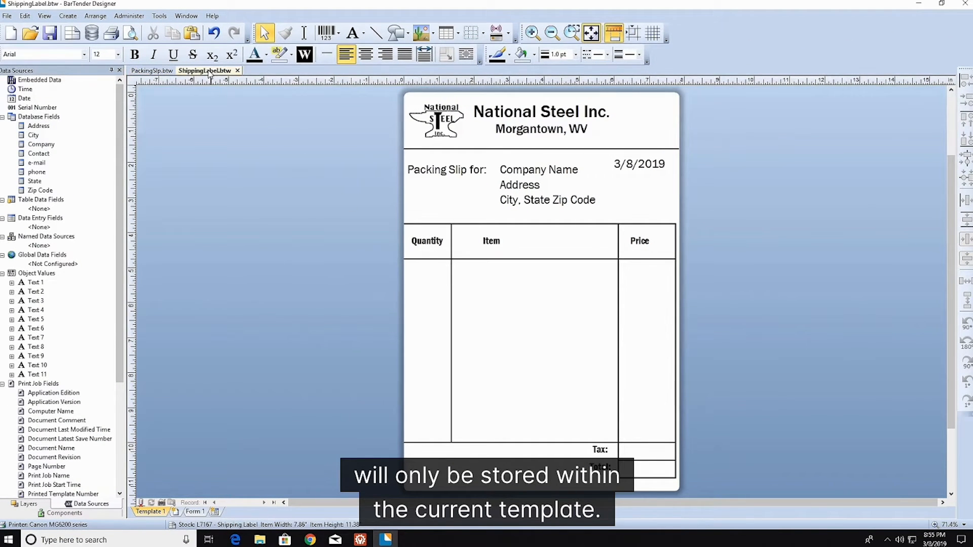
left_click(7, 16)
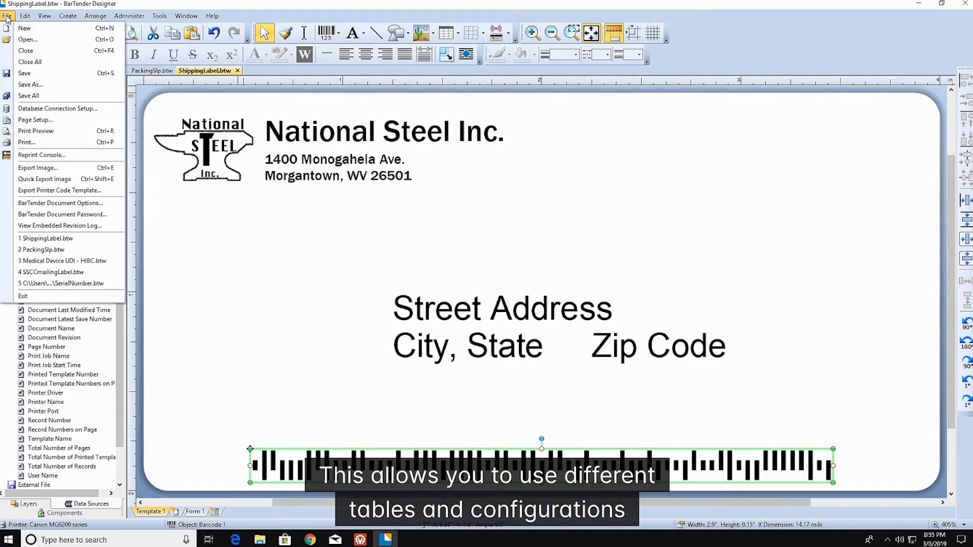
left_click(71, 109)
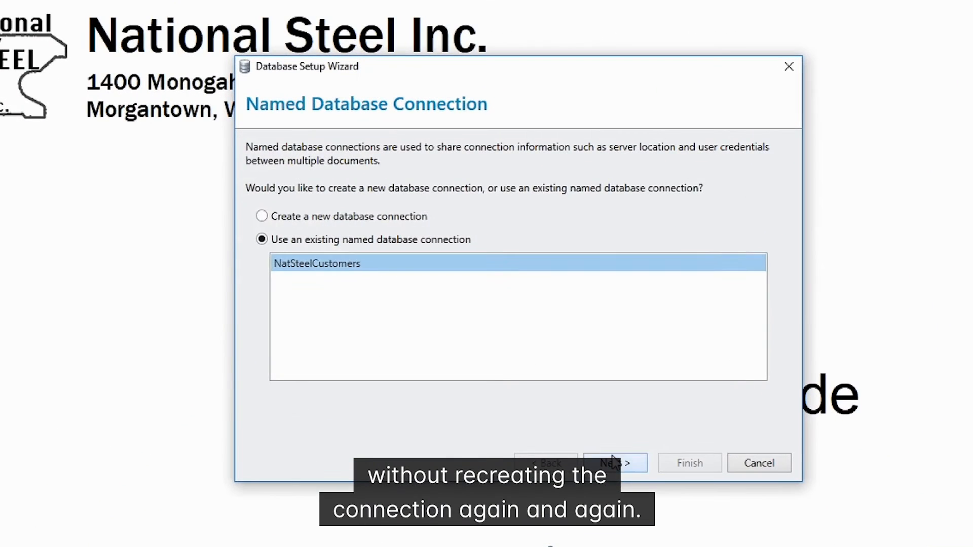
left_click(593, 408)
left_click(621, 464)
left_click(688, 461)
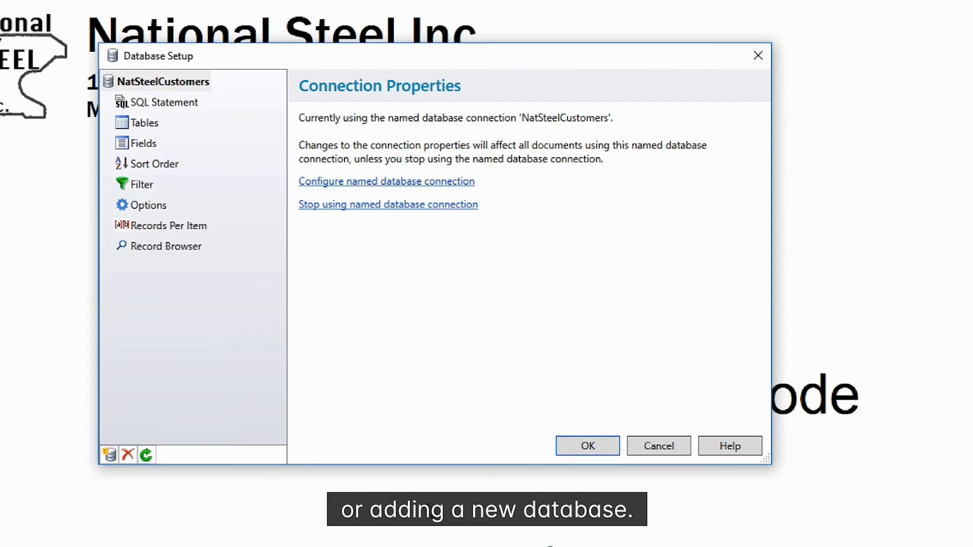
left_click(564, 452)
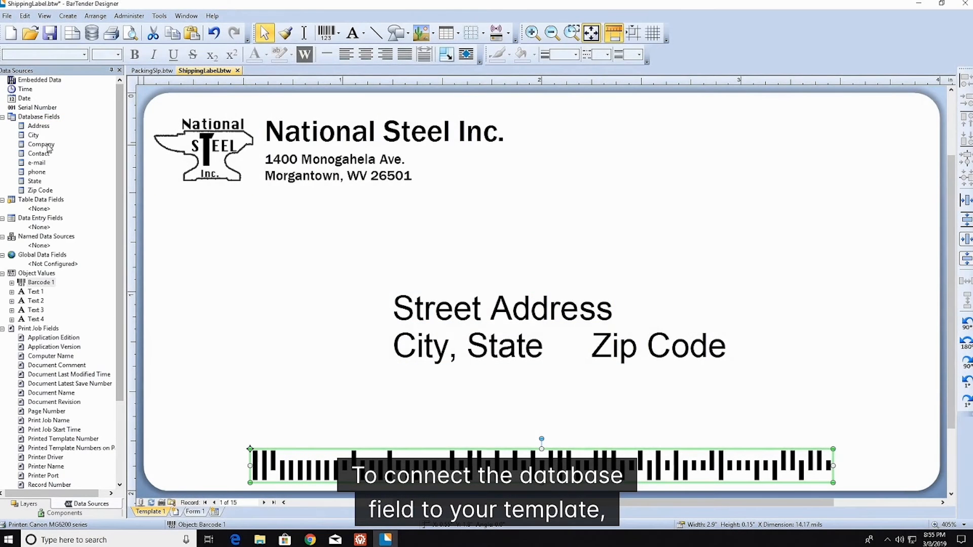
Place the Company database field above the street address line and link the Address field to the Street Address text
left_click_drag(49, 148, 560, 278)
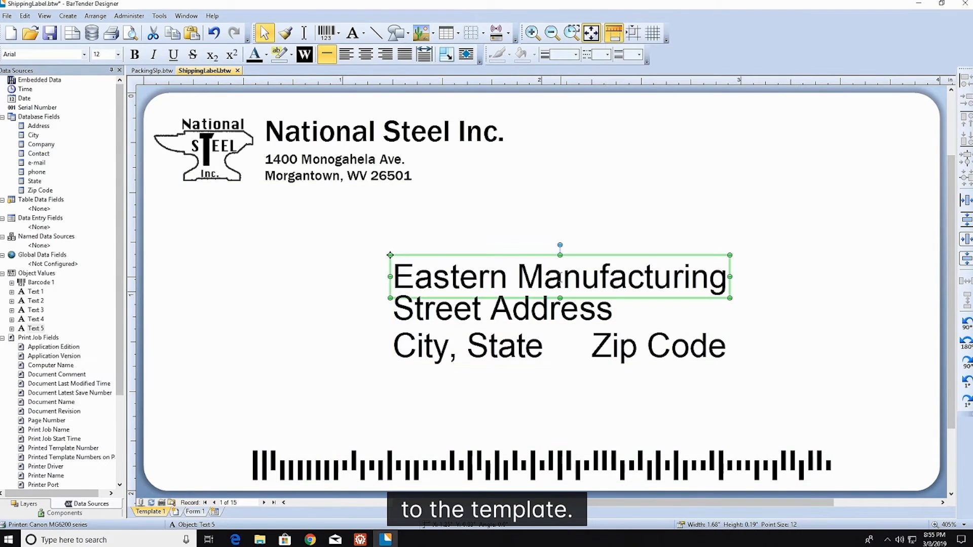
left_click(391, 313)
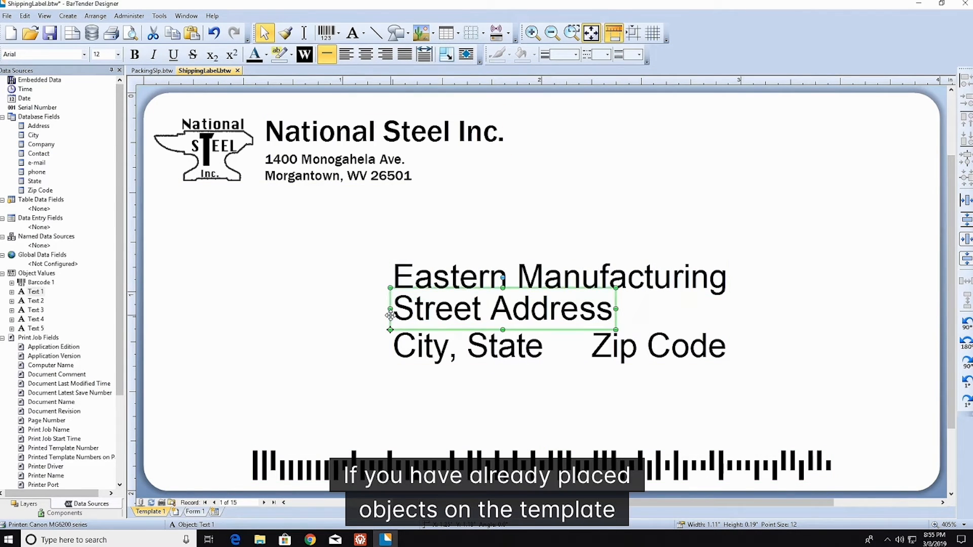
left_click_drag(36, 126, 613, 313)
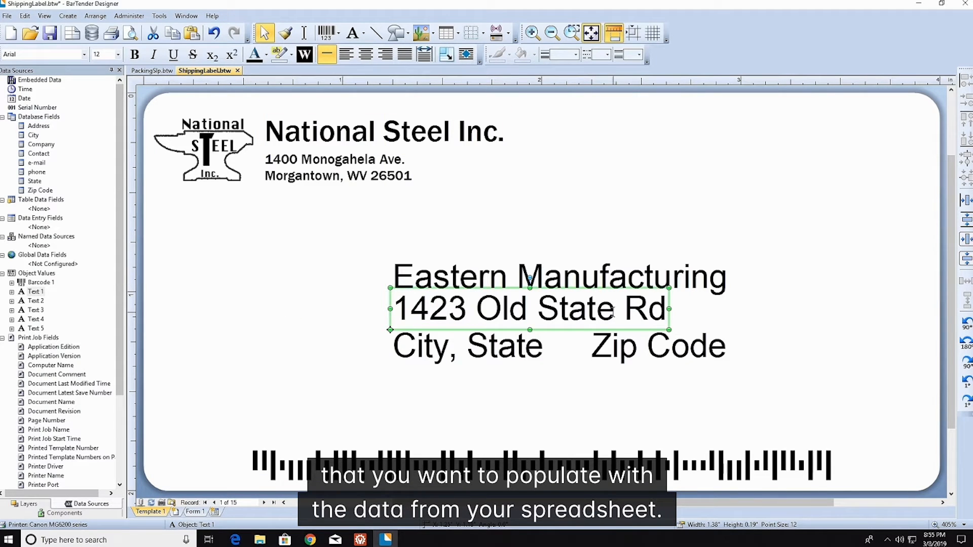
Replace the City, State and Zip Code placeholders in the last address line with the matching database fields
left_click(496, 364)
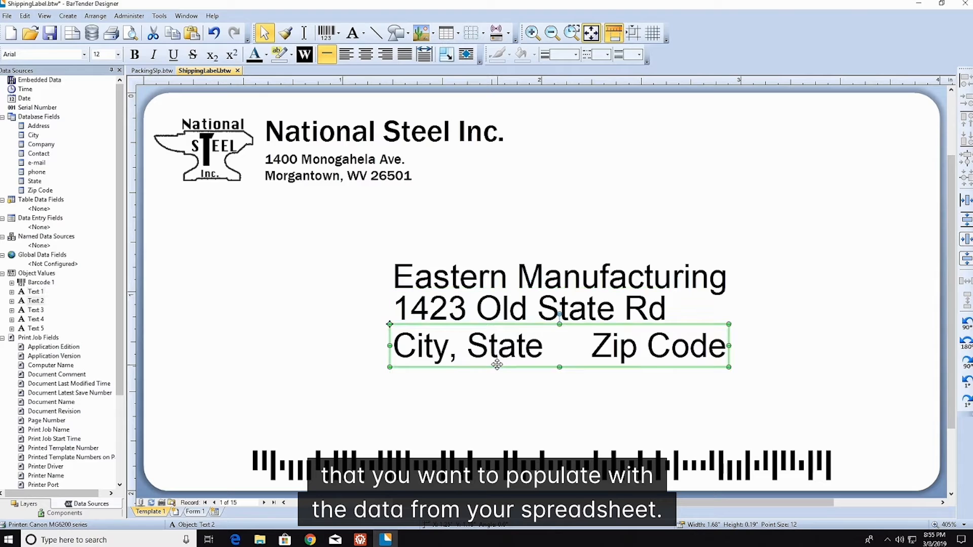
left_click(449, 349)
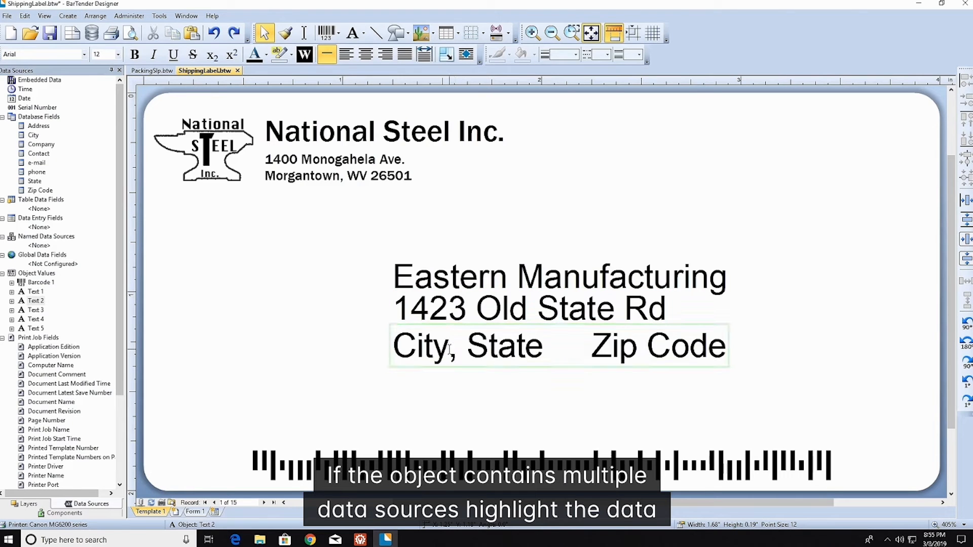
left_click_drag(449, 349, 387, 345)
left_click_drag(33, 135, 432, 357)
left_click_drag(606, 346, 529, 346)
left_click_drag(41, 186, 582, 350)
left_click_drag(727, 348, 592, 348)
left_click_drag(40, 191, 663, 343)
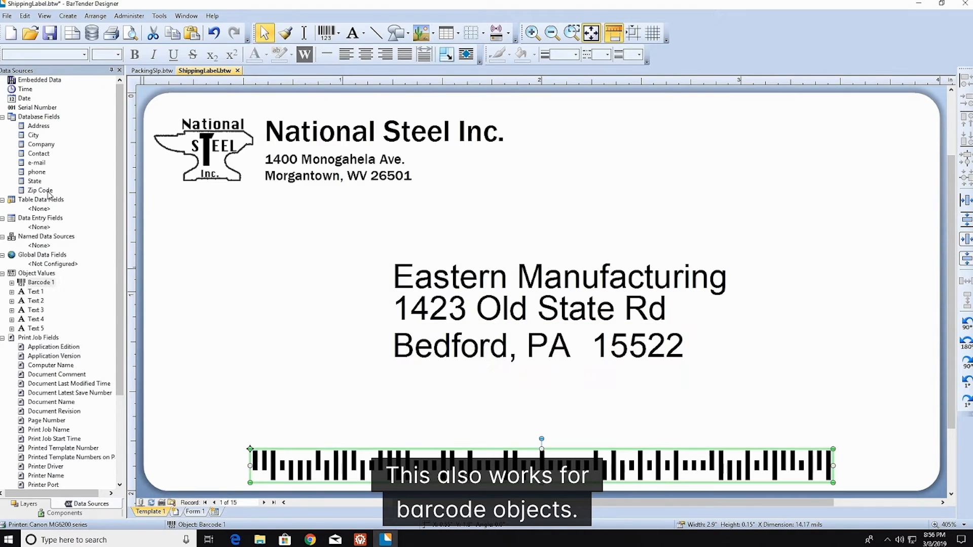
Link the Zip Code database field to the mail barcode and page forward through the label's records to record 5
left_click_drag(49, 192, 354, 463)
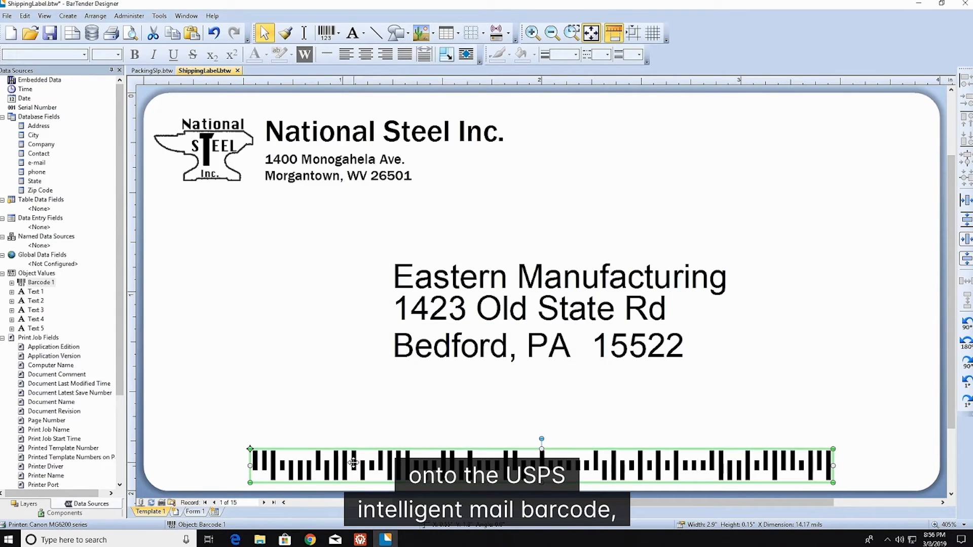
left_click(264, 503)
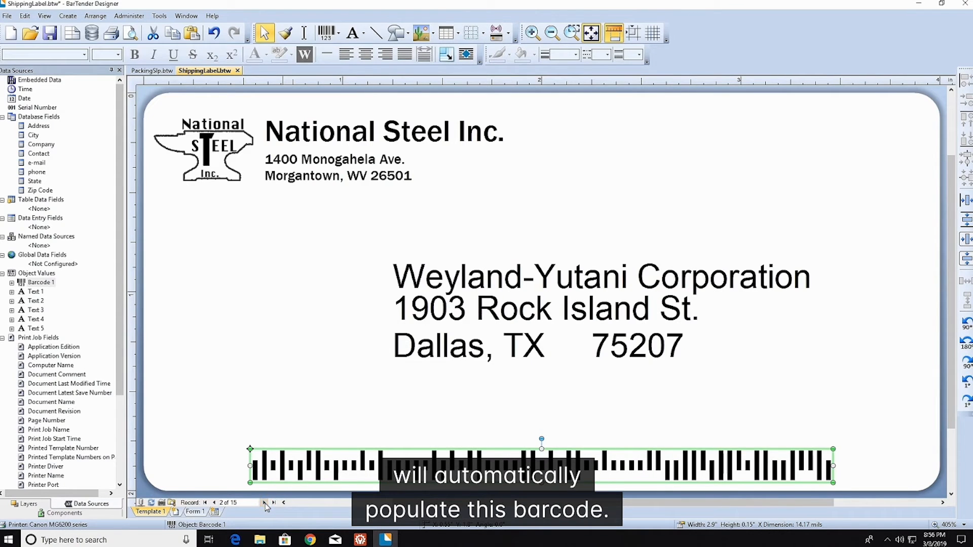
left_click(264, 503)
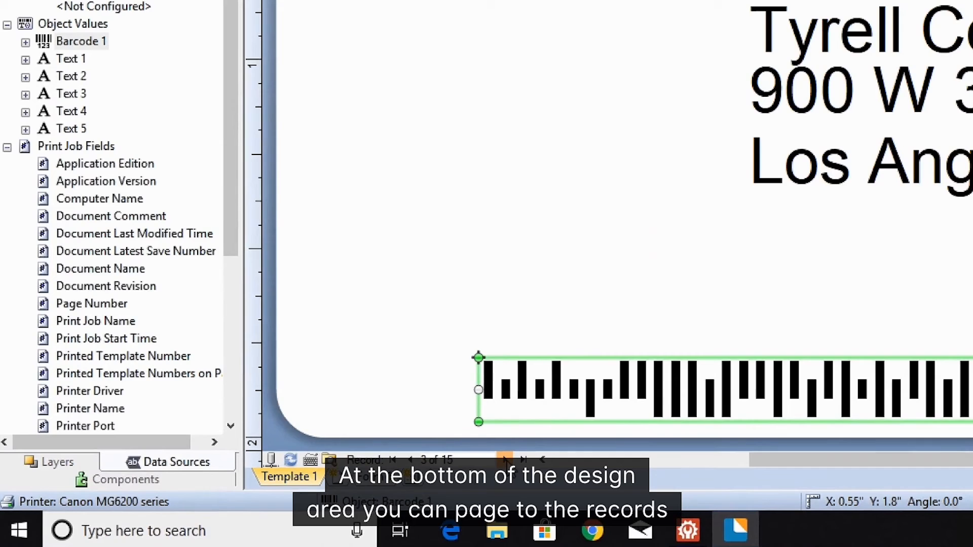
left_click(505, 459)
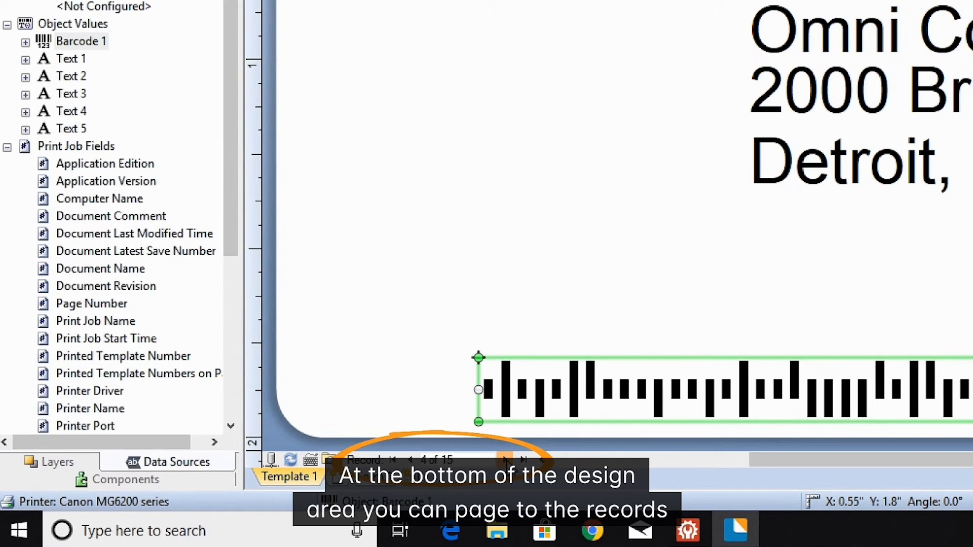
left_click(506, 460)
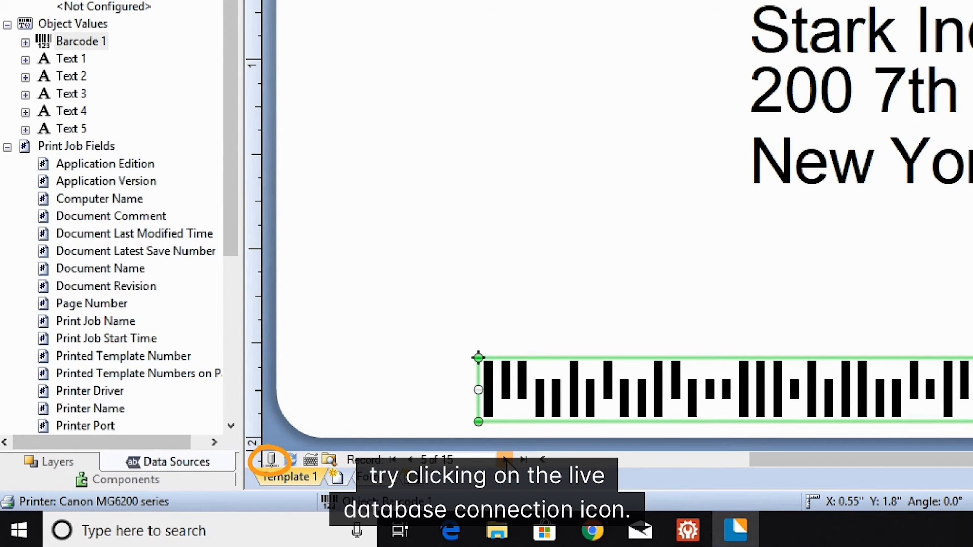
Turn off the live database connection for the shipping label
left_click(274, 460)
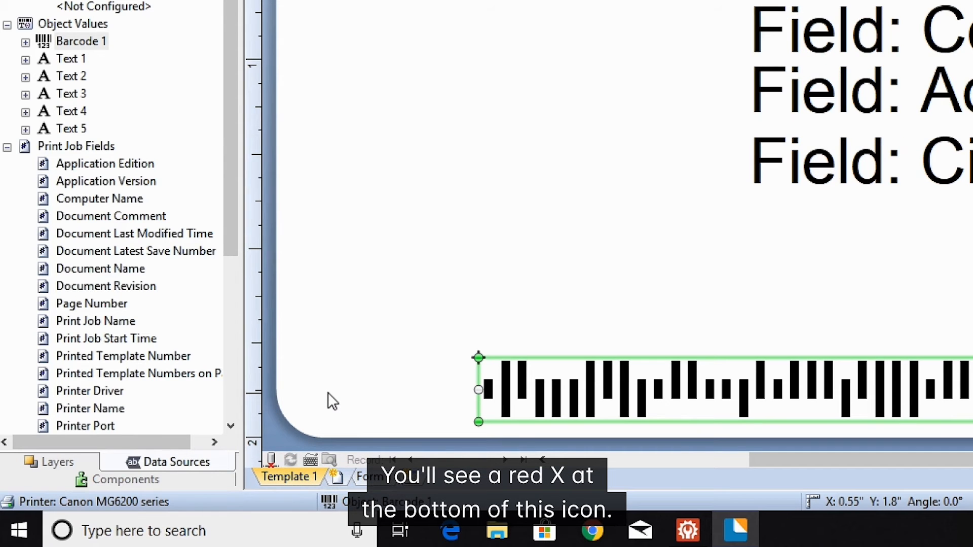
Turn the live database connection back on and open the print settings for the shipping label
left_click(271, 460)
left_click(9, 15)
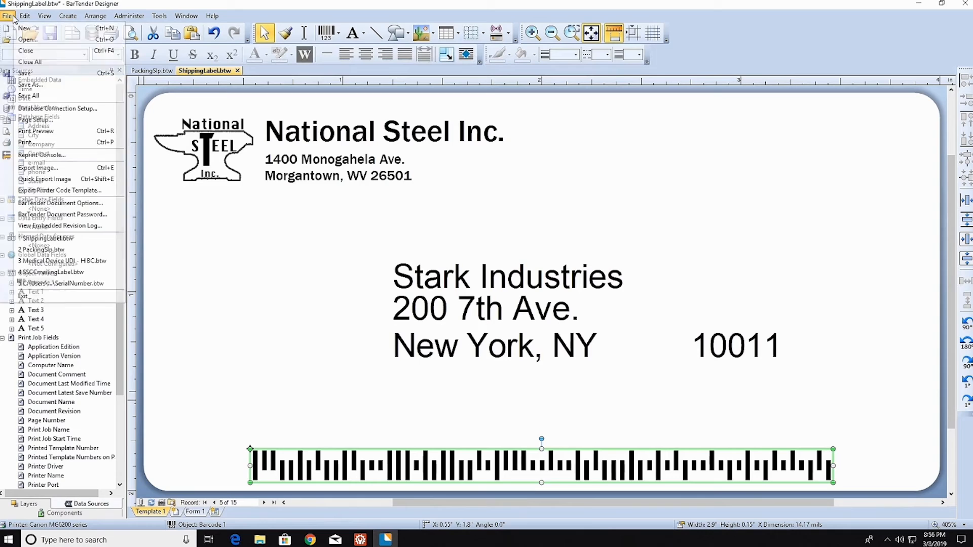
left_click(50, 142)
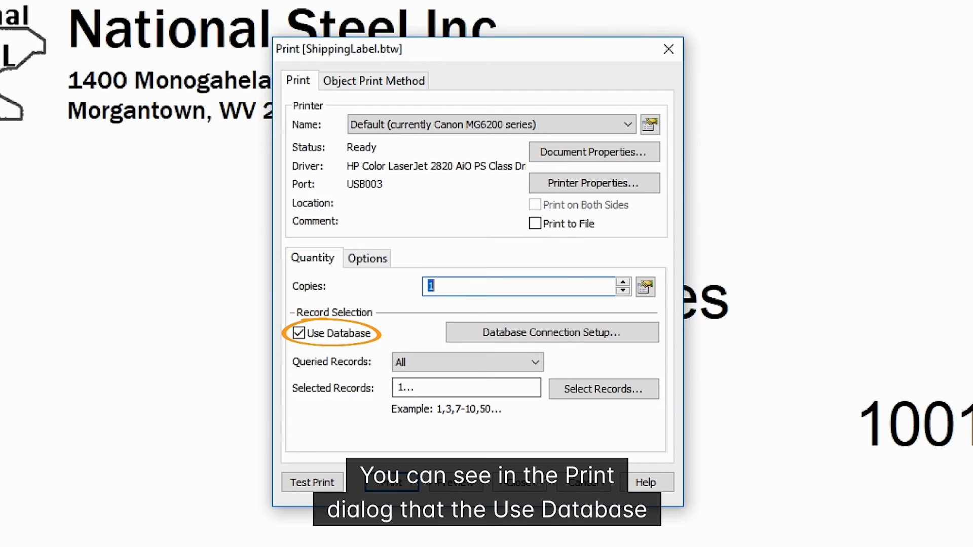
Limit the print job's queried records to Selected and enter 1-8,10-15 as the selected records
left_click(535, 361)
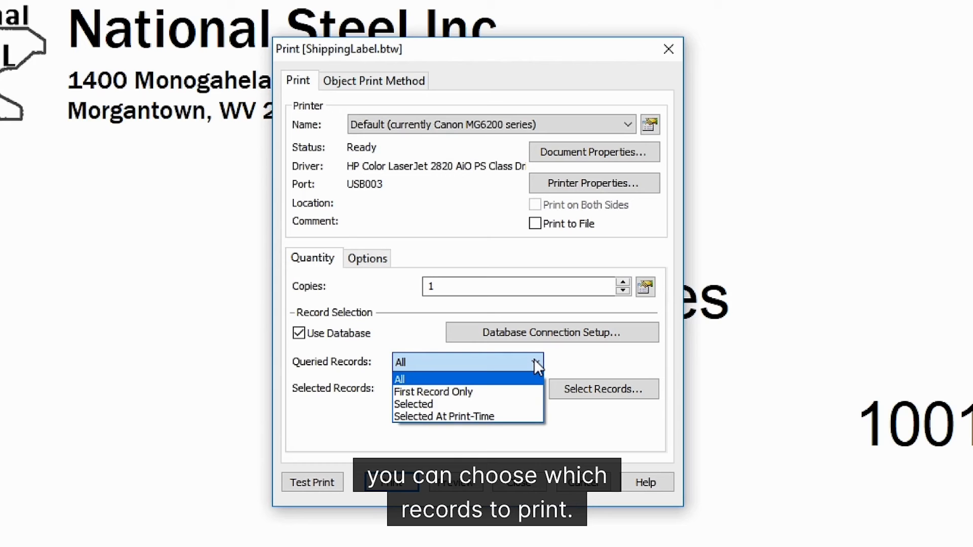
left_click(525, 404)
type("1-")
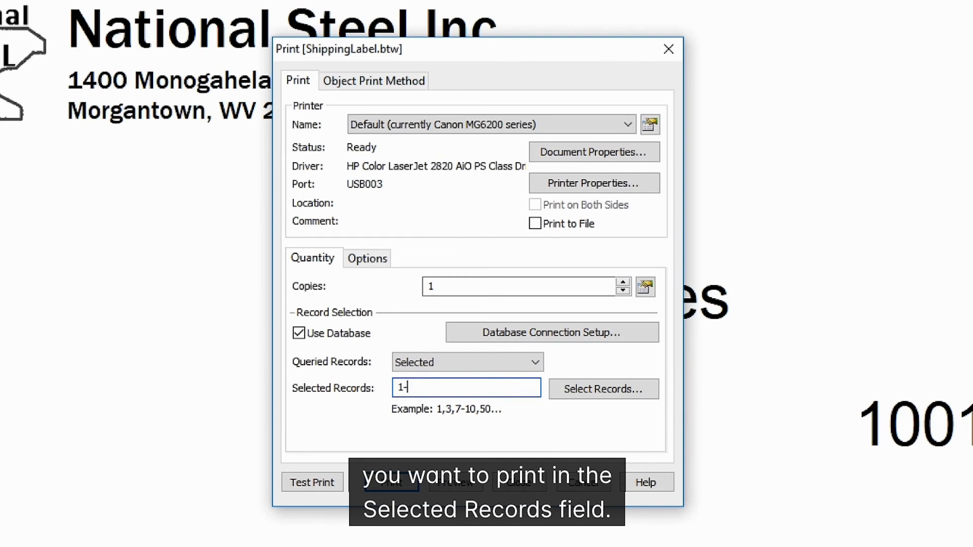
type("8,10-15")
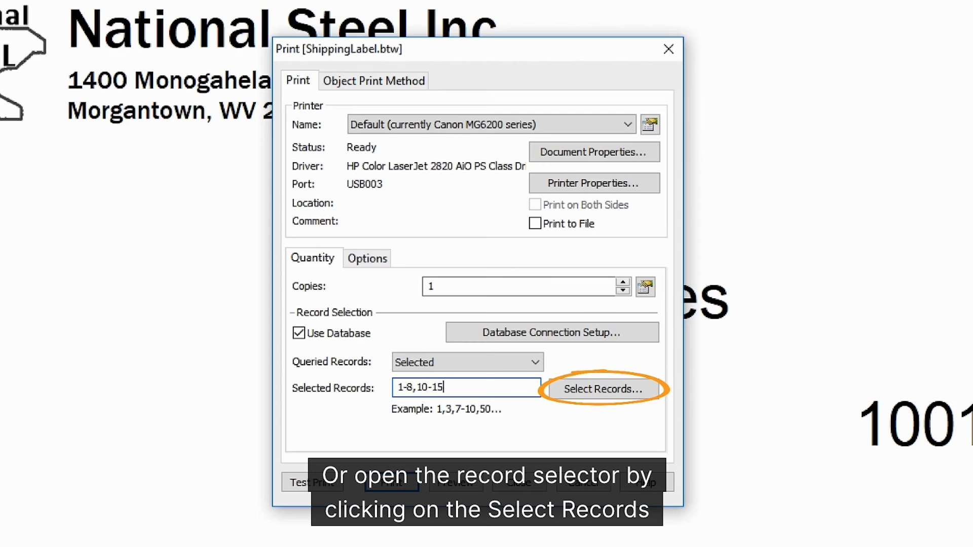
Exclude records 5 and 6, Stark Industries and Oscorp International, from the print job with the record selector
left_click(581, 401)
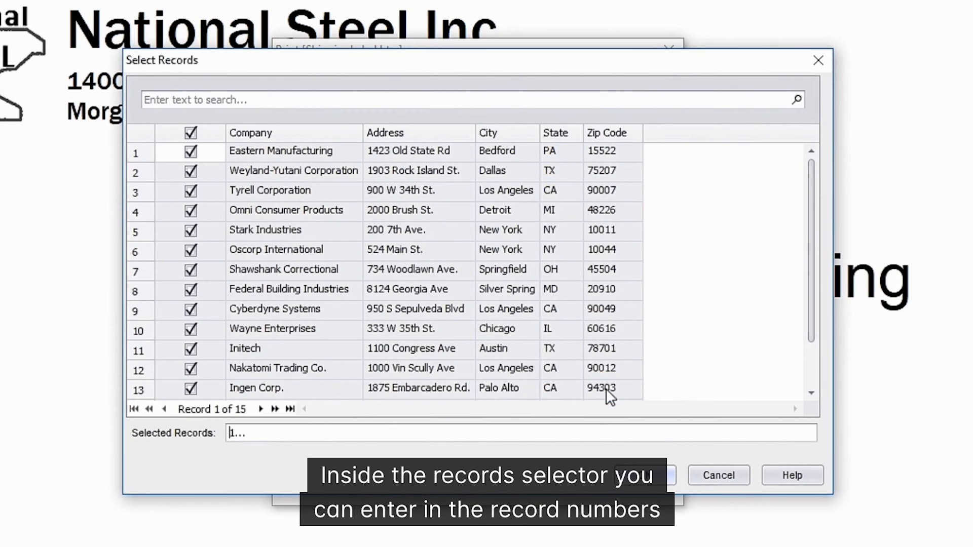
left_click(191, 231)
left_click(191, 250)
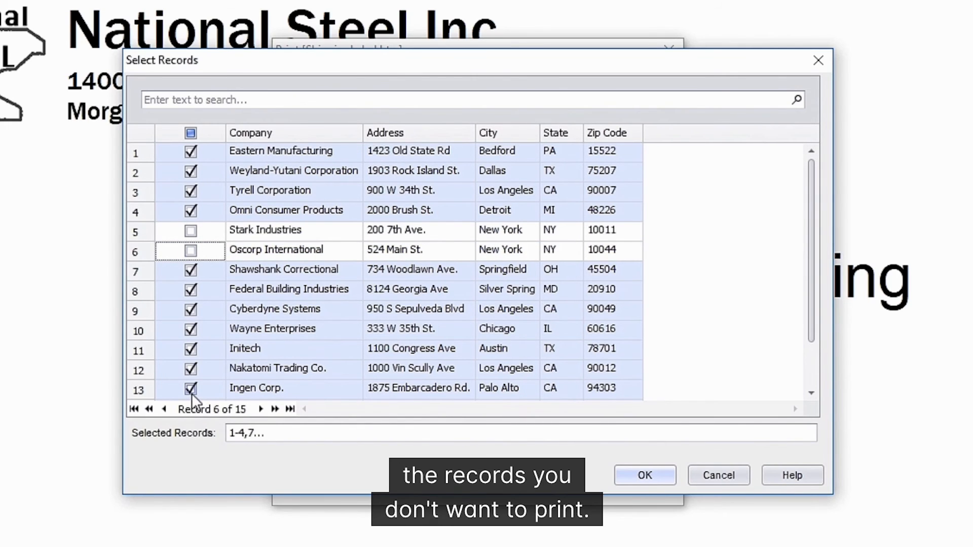
left_click(642, 475)
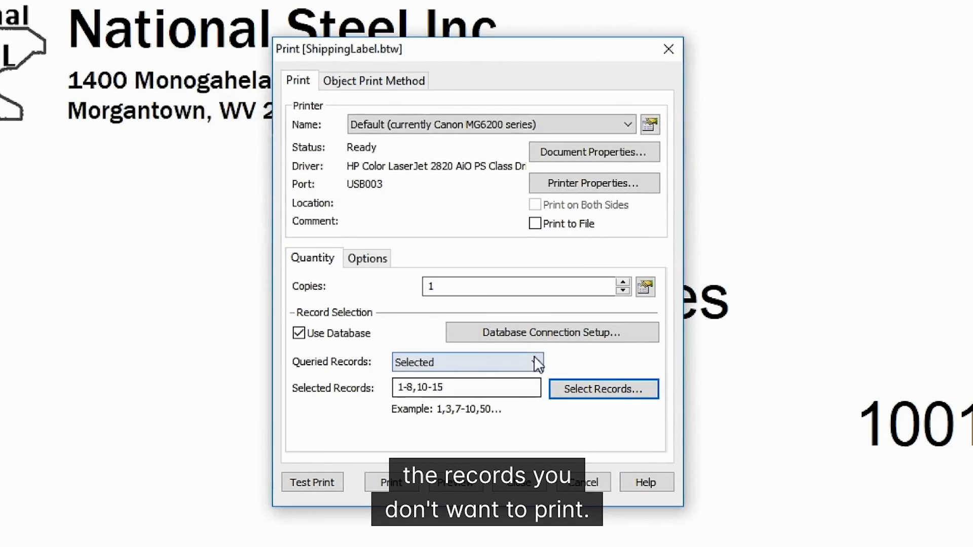
Set the queried records to Selected At Print-Time and preview the labels with records 6, 7 and 10 to 13 excluded
left_click(535, 361)
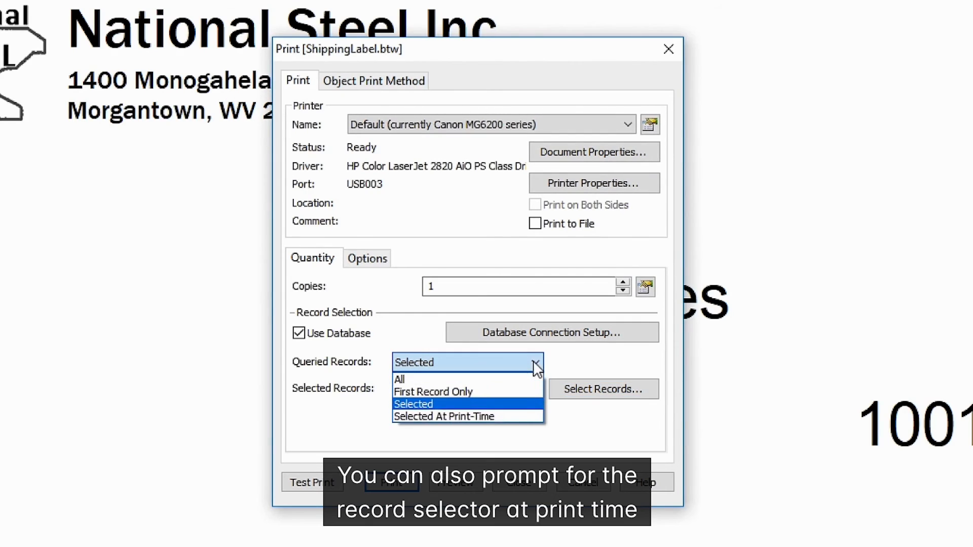
left_click(513, 416)
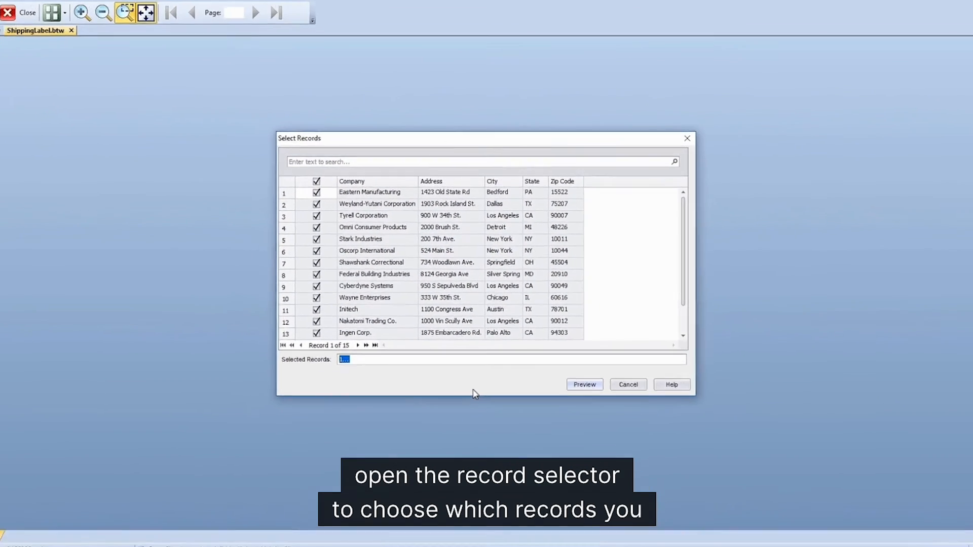
left_click(316, 251)
left_click(316, 263)
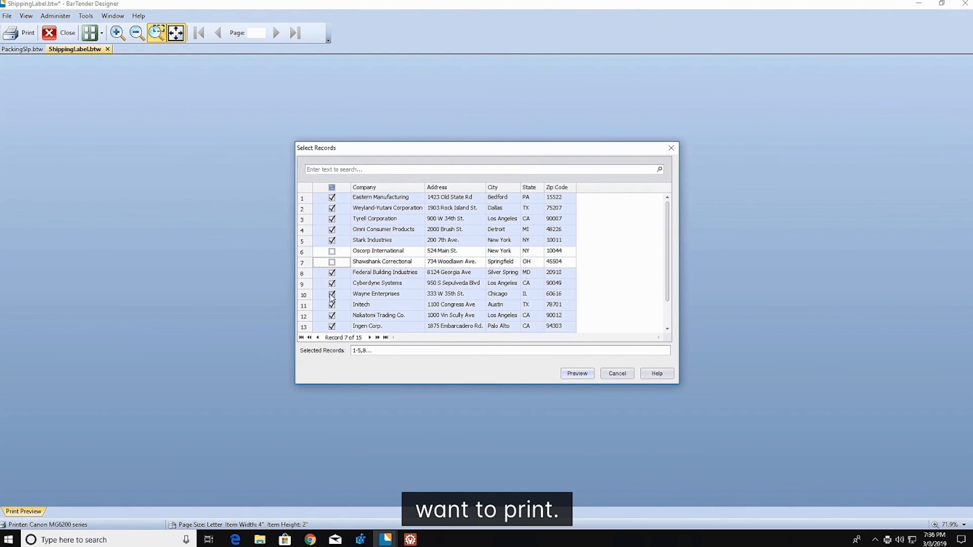
left_click(332, 294)
left_click(332, 305)
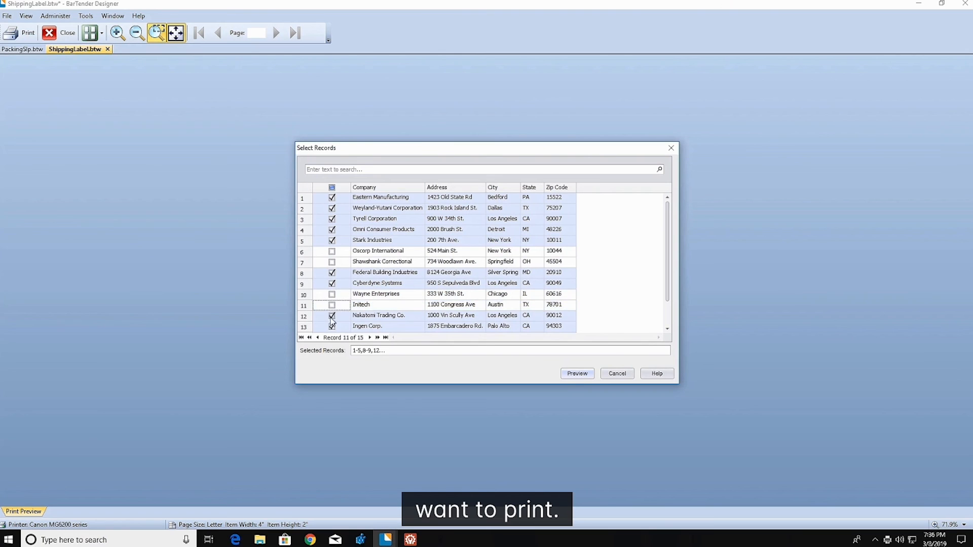
left_click(332, 316)
left_click(332, 326)
left_click(584, 378)
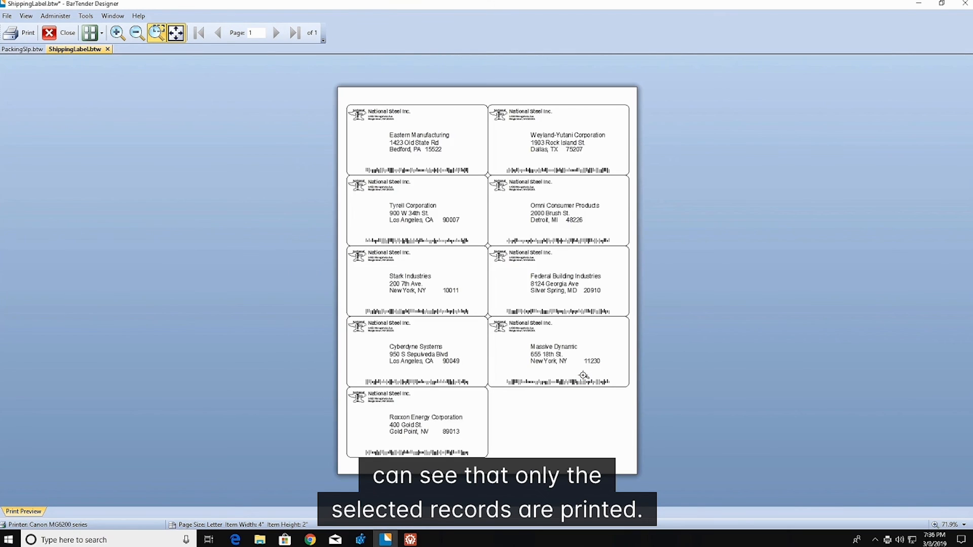